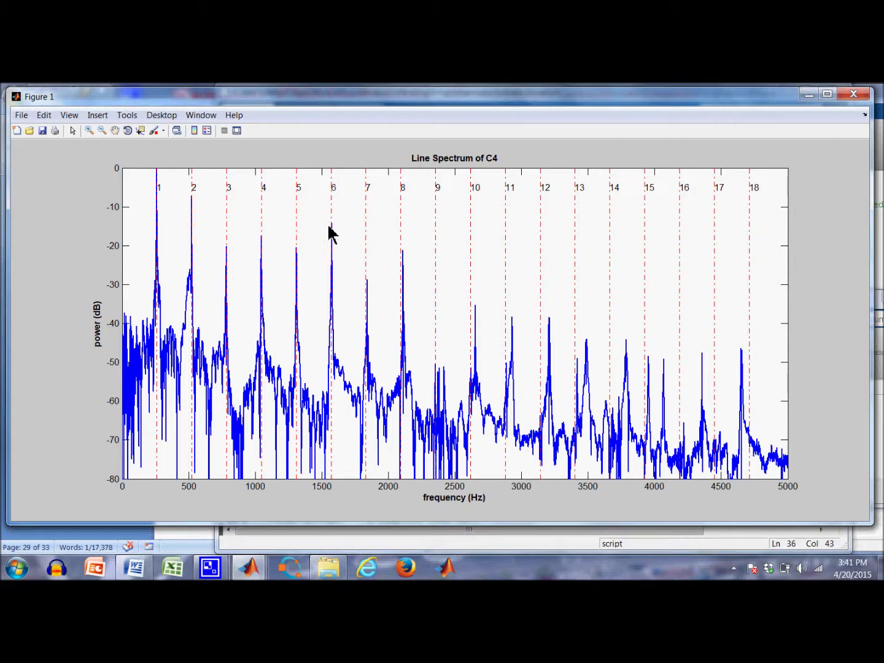
Zoom in on the 6th and 8th harmonic peaks of the C4 line spectrum to compare them with the ideal harmonic lines, restoring the full view
{"action": "left_click", "coordinate": [89, 131]}
{"action": "left_click_drag", "start_coordinate": [328, 216], "coordinate": [336, 272]}
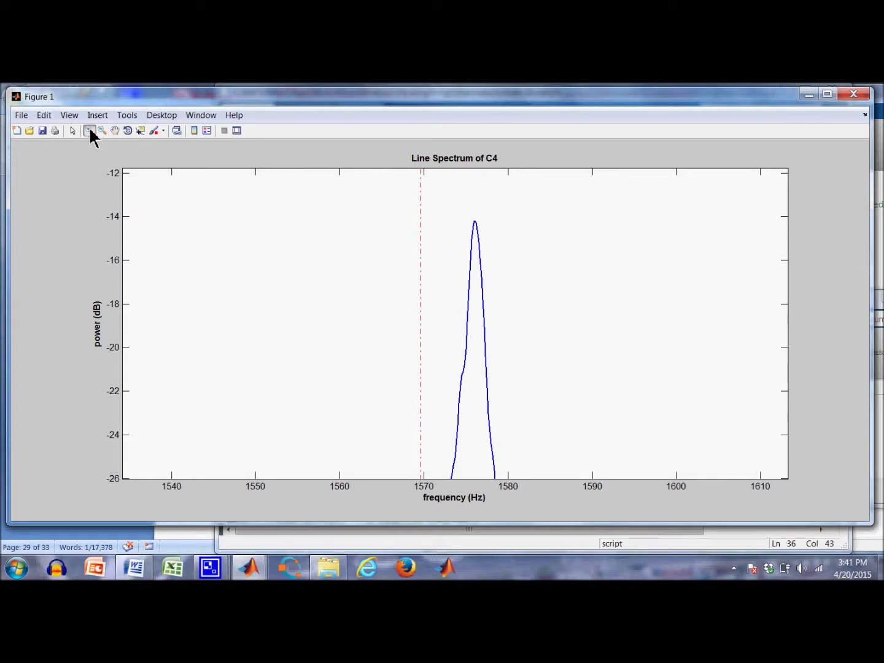
{"action": "double_click", "coordinate": [214, 222]}
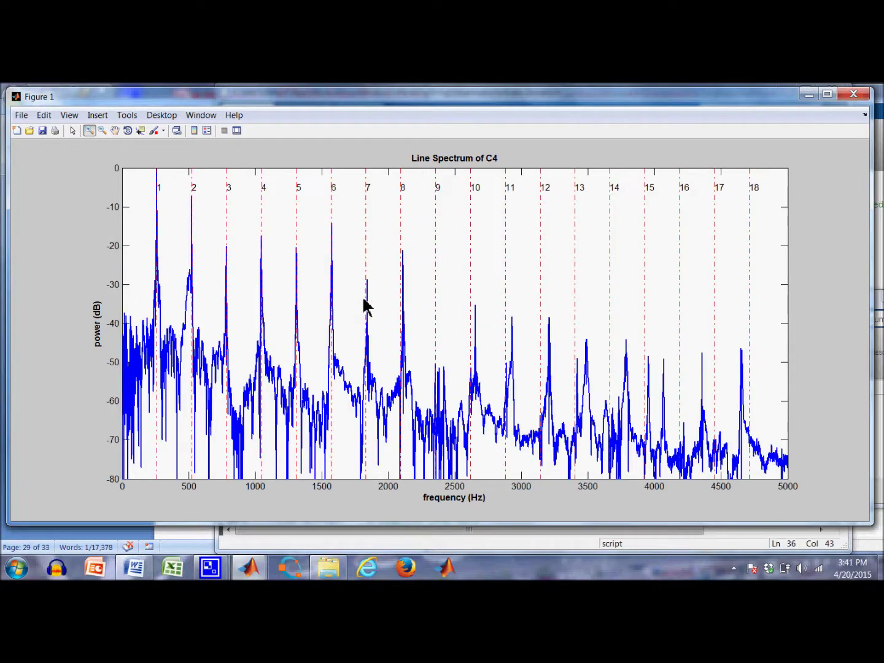
{"action": "left_click_drag", "start_coordinate": [396, 234], "coordinate": [418, 310]}
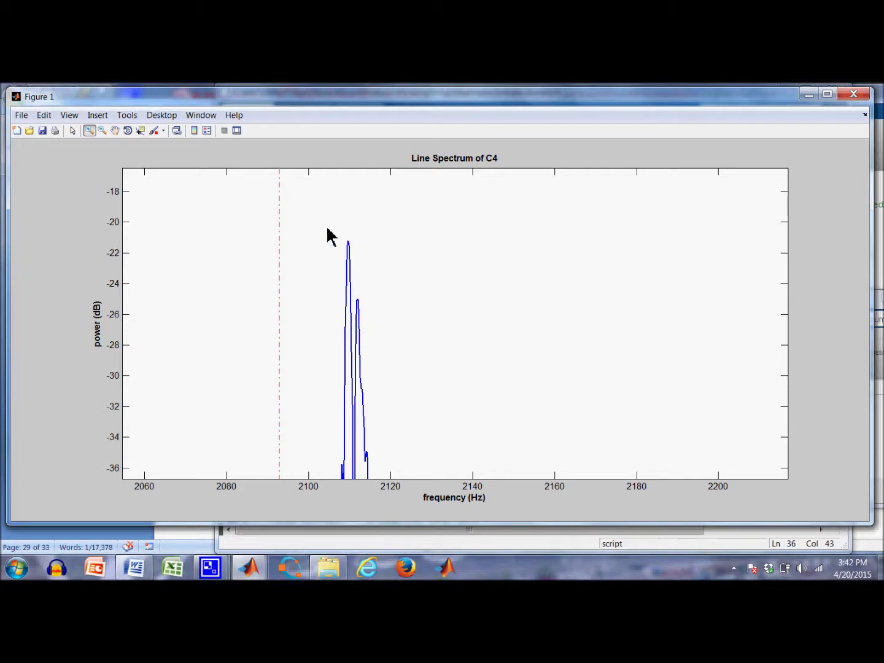
{"action": "left_click_drag", "start_coordinate": [326, 227], "coordinate": [376, 362]}
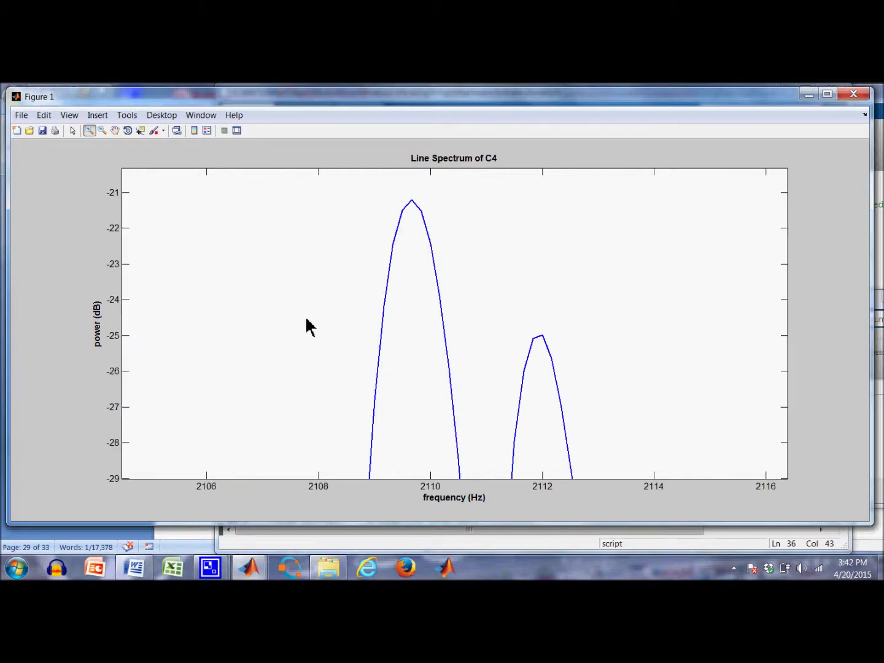
{"action": "double_click", "coordinate": [240, 295]}
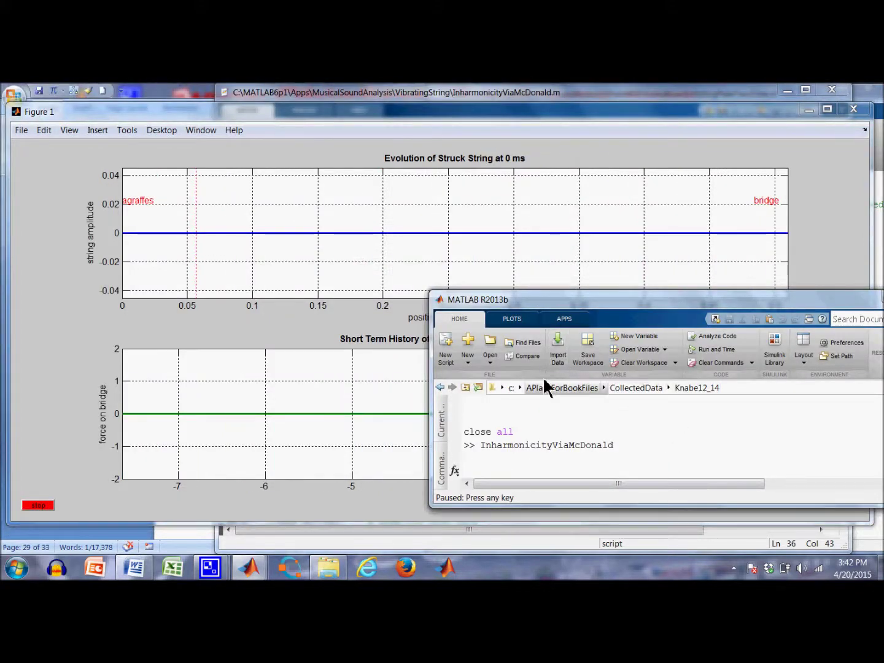
Bring the struck-string figure forward and play the single-string animation, pausing at about 1.3, 1.7 and 2.7 ms to examine the first bridge reflection
{"action": "left_click", "coordinate": [761, 161]}
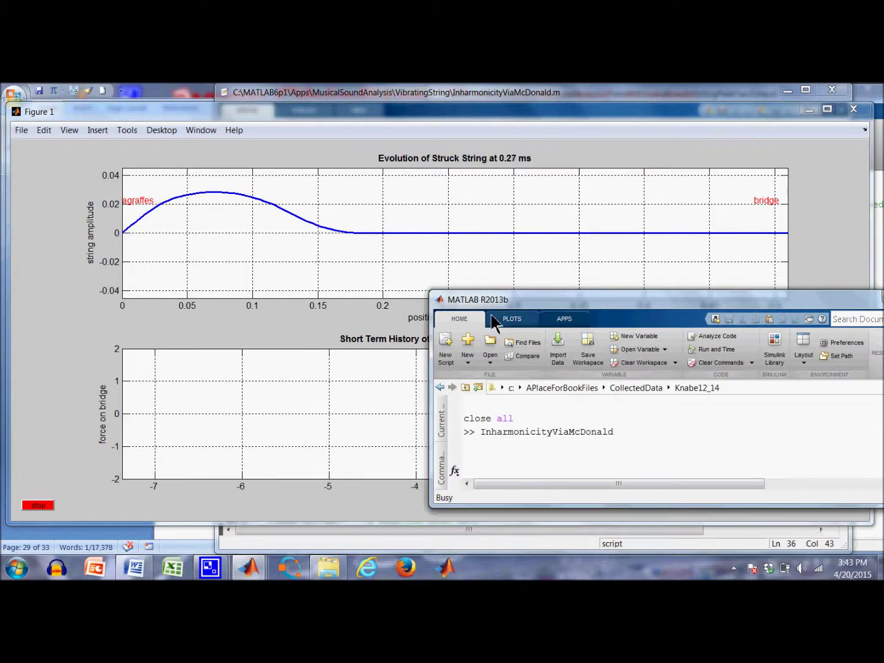
{"action": "left_click", "coordinate": [381, 301]}
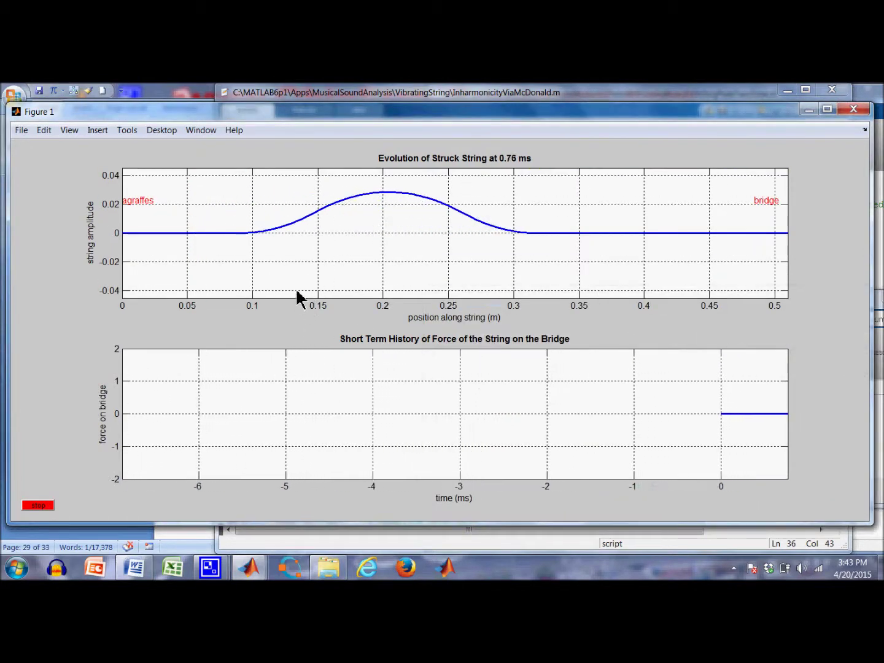
{"action": "left_click", "coordinate": [46, 505]}
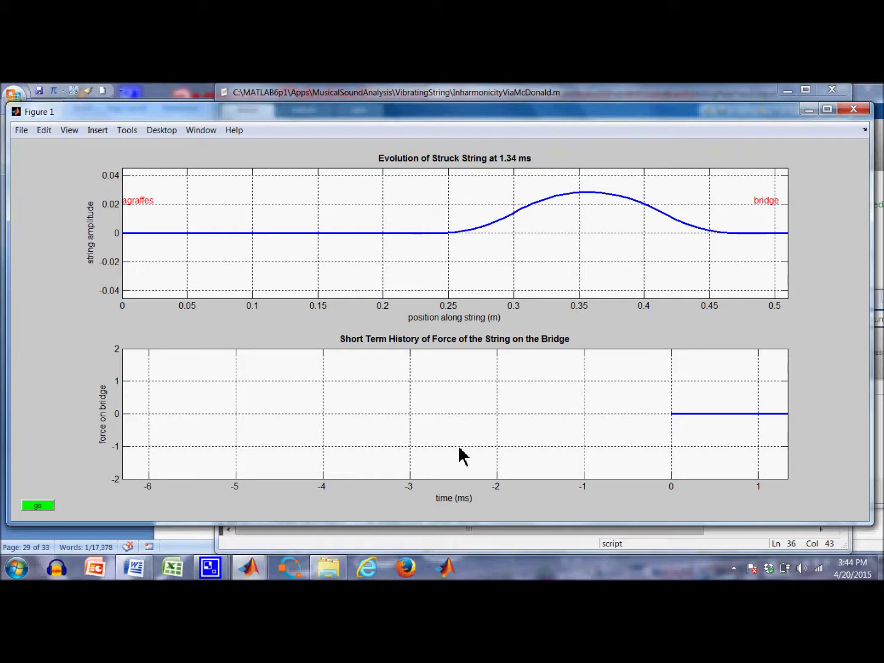
{"action": "left_click", "coordinate": [34, 510]}
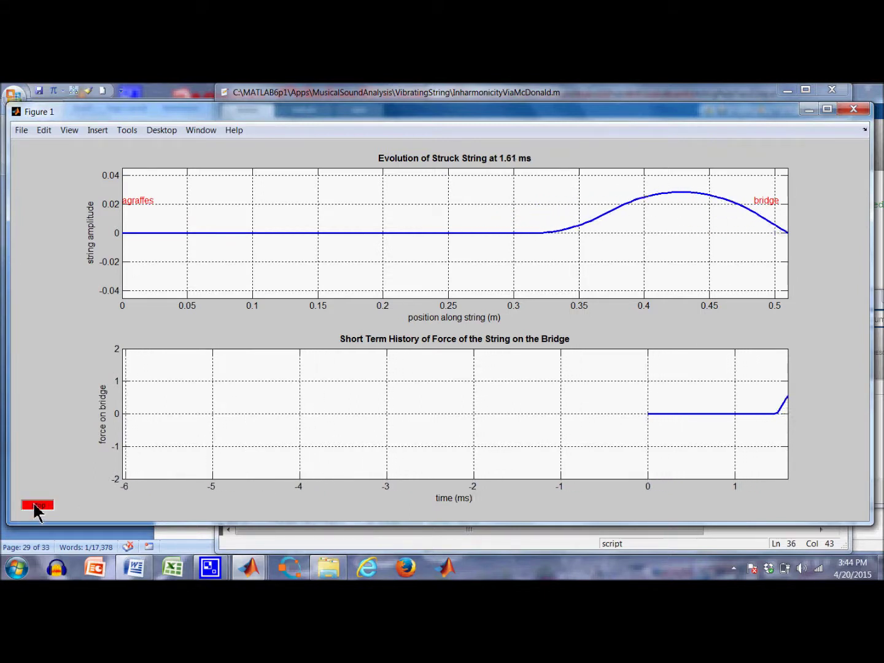
{"action": "left_click", "coordinate": [35, 508]}
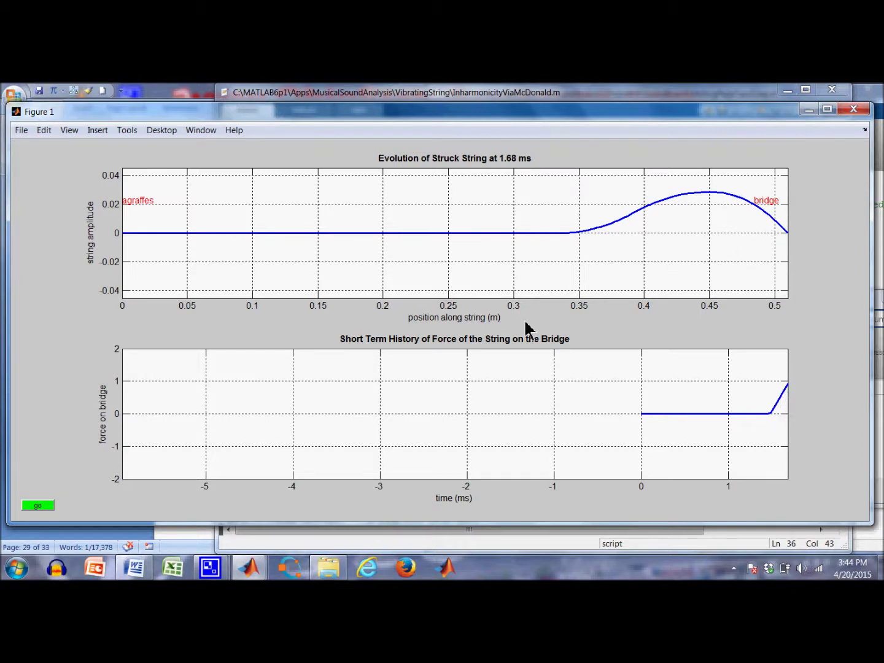
{"action": "left_click", "coordinate": [35, 506]}
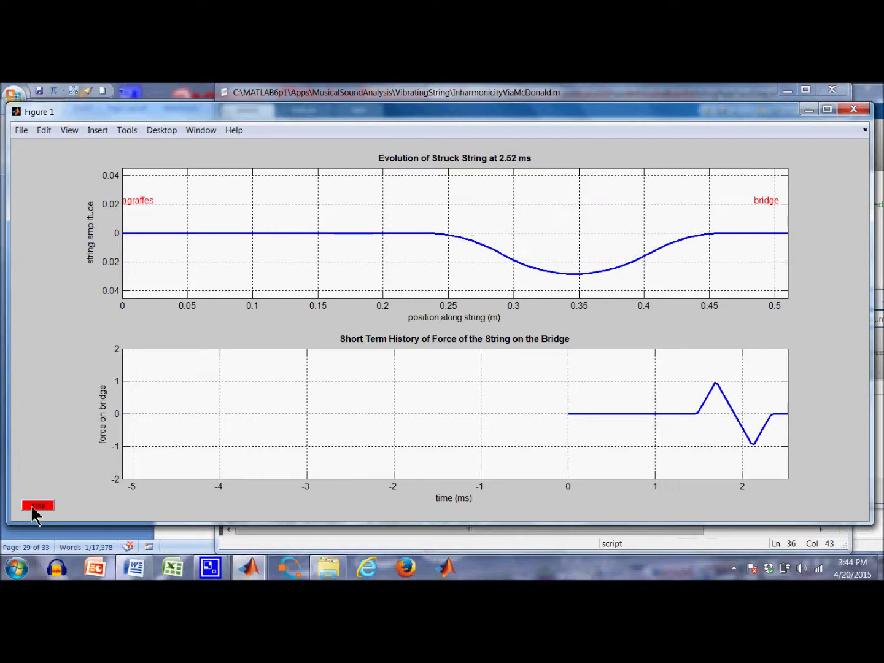
{"action": "left_click", "coordinate": [34, 506]}
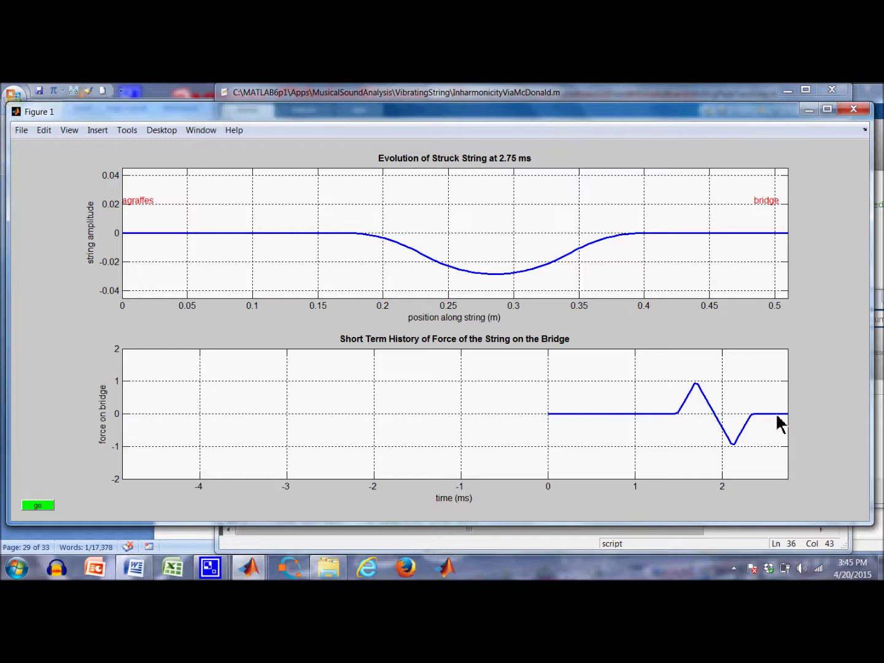
Continue the single-string animation, pausing at about 5, 5.7 and 5.9 ms to examine the pulse's second reflection at the bridge, and let it run on
{"action": "left_click", "coordinate": [39, 508]}
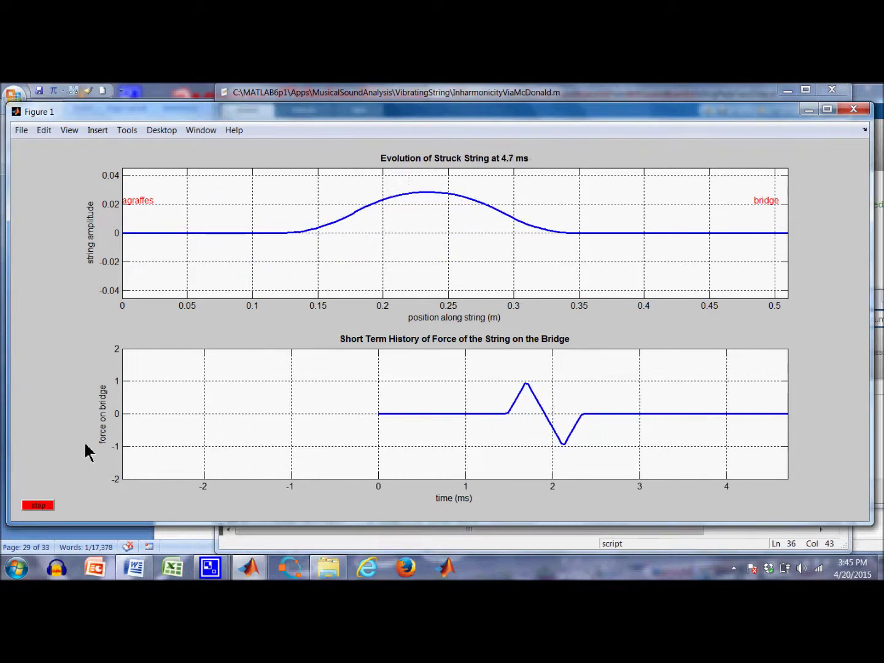
{"action": "left_click", "coordinate": [39, 506]}
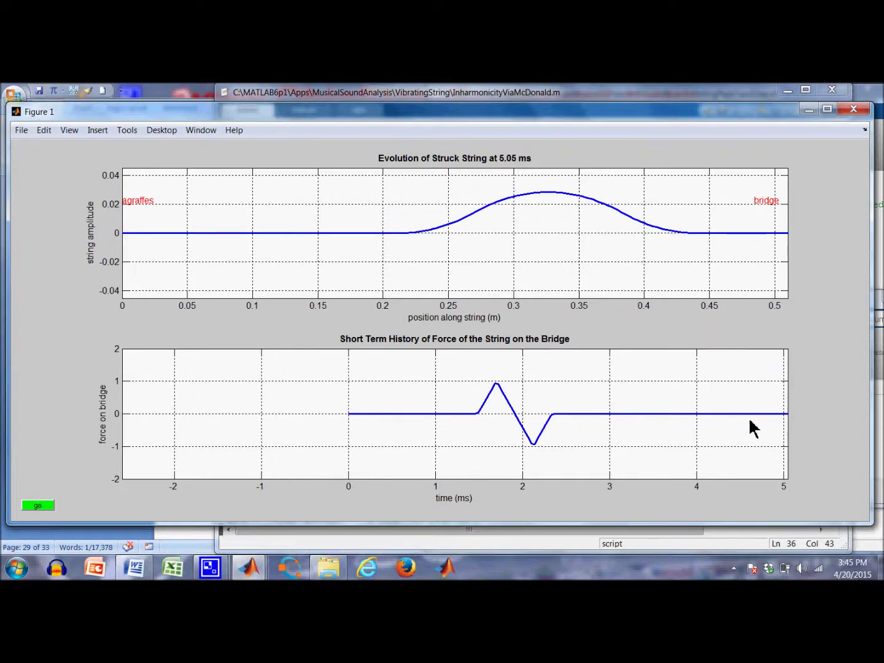
{"action": "left_click", "coordinate": [35, 508]}
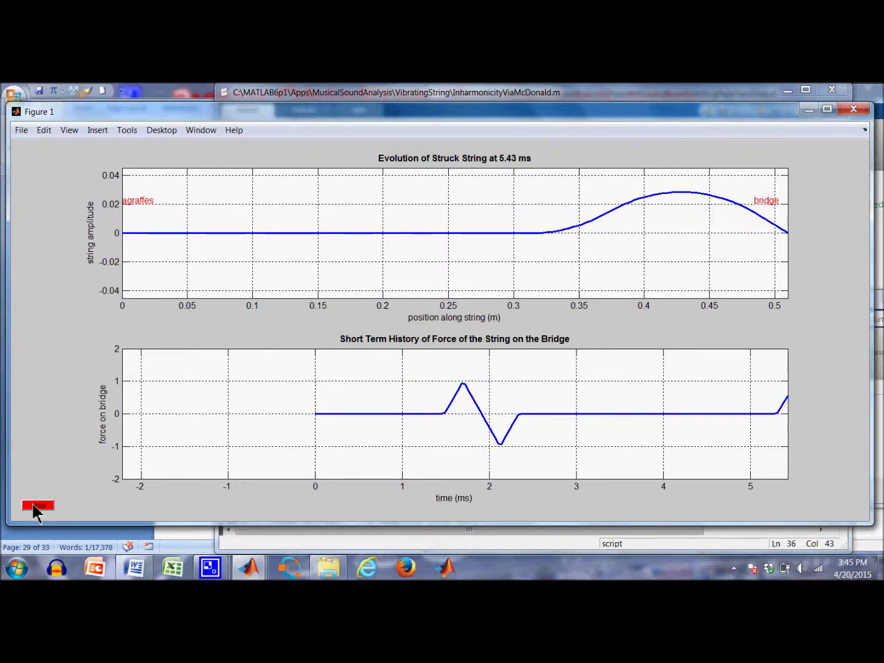
{"action": "left_click", "coordinate": [35, 508]}
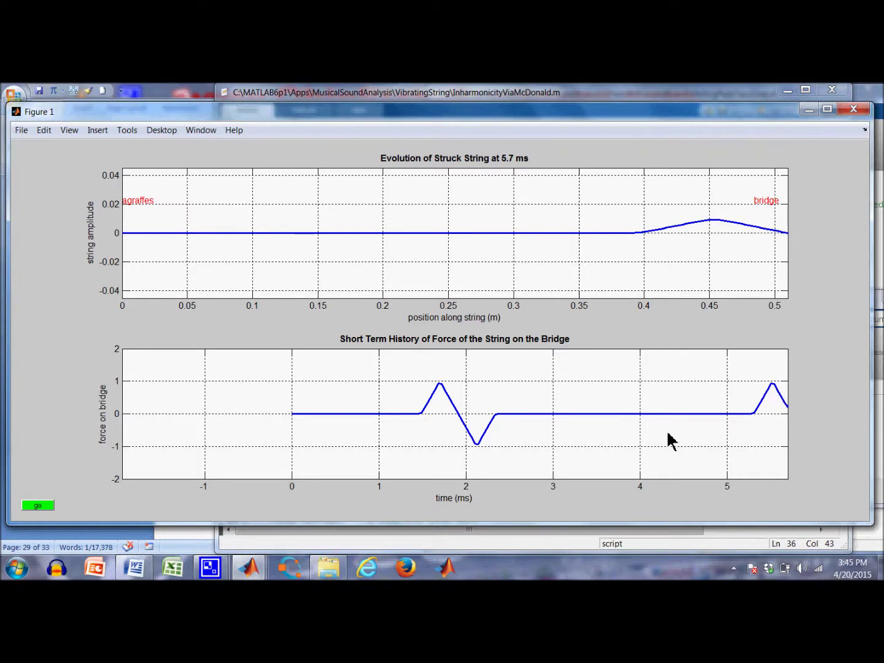
{"action": "left_click", "coordinate": [37, 507]}
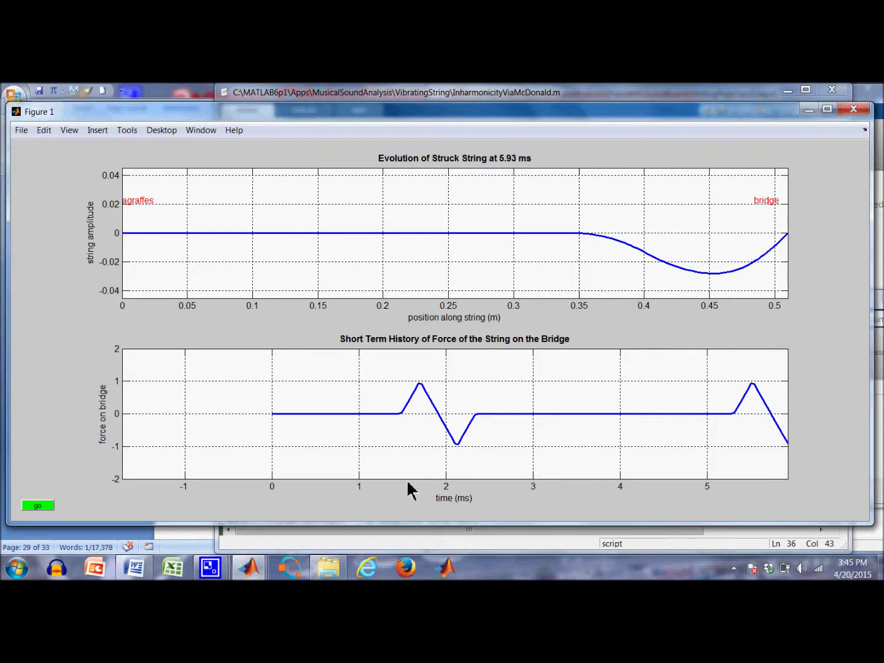
{"action": "left_click", "coordinate": [38, 506]}
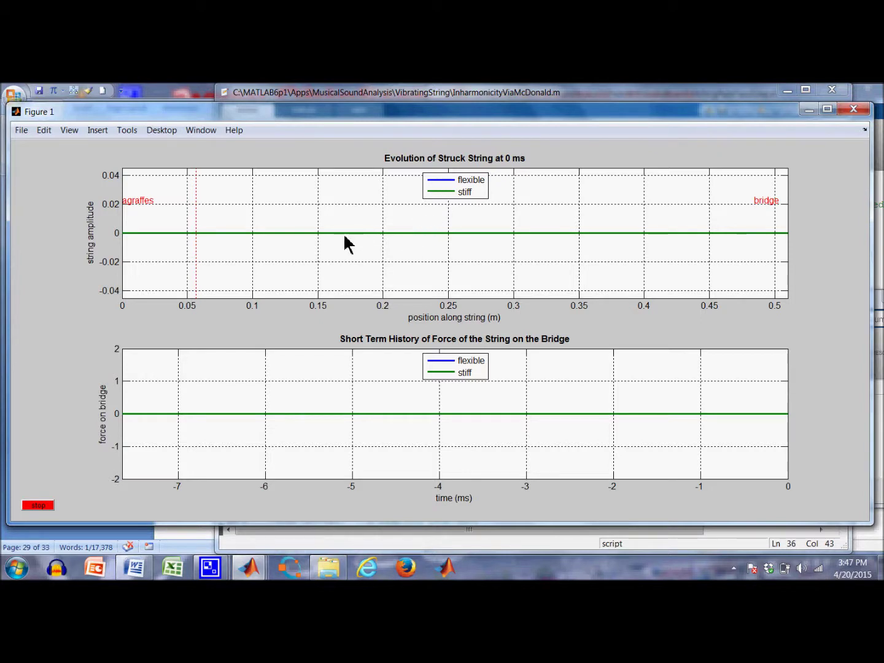
Play the flexible-versus-stiff string animation, pausing at about 0.6, 1.6 and 2.5 ms to compare pulse shapes and bridge forces
{"action": "left_click", "coordinate": [274, 222]}
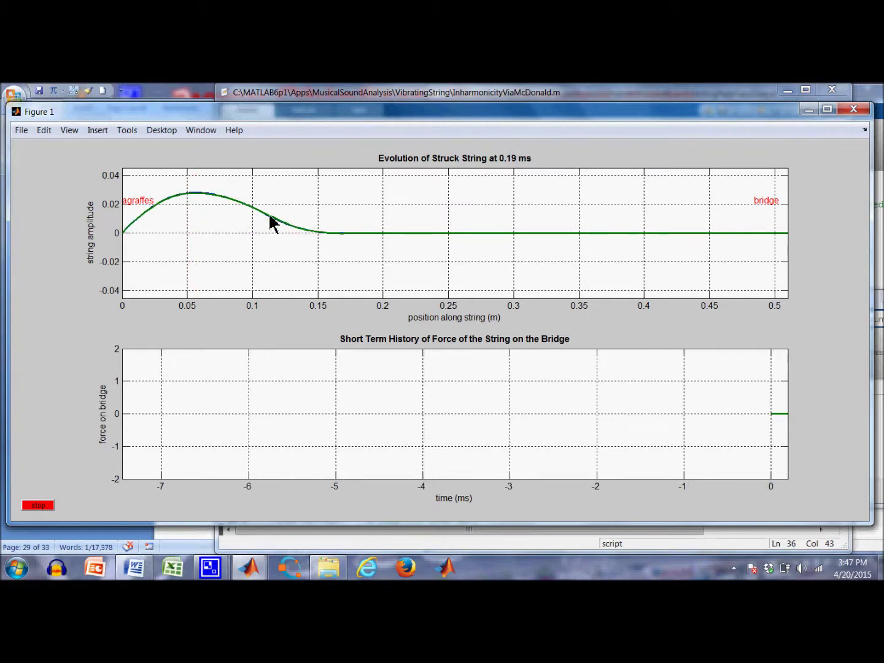
{"action": "left_click", "coordinate": [30, 506]}
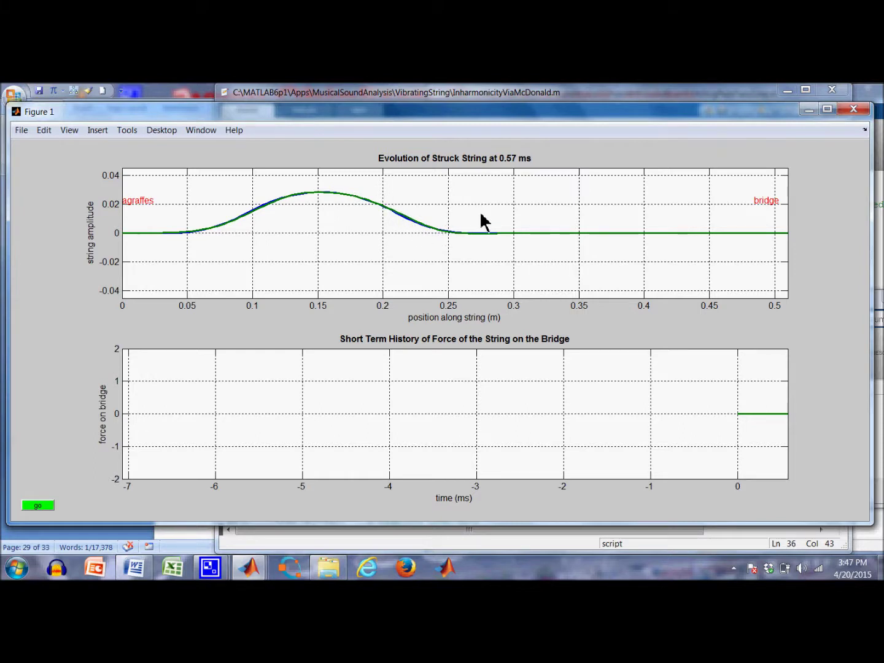
{"action": "left_click", "coordinate": [39, 506]}
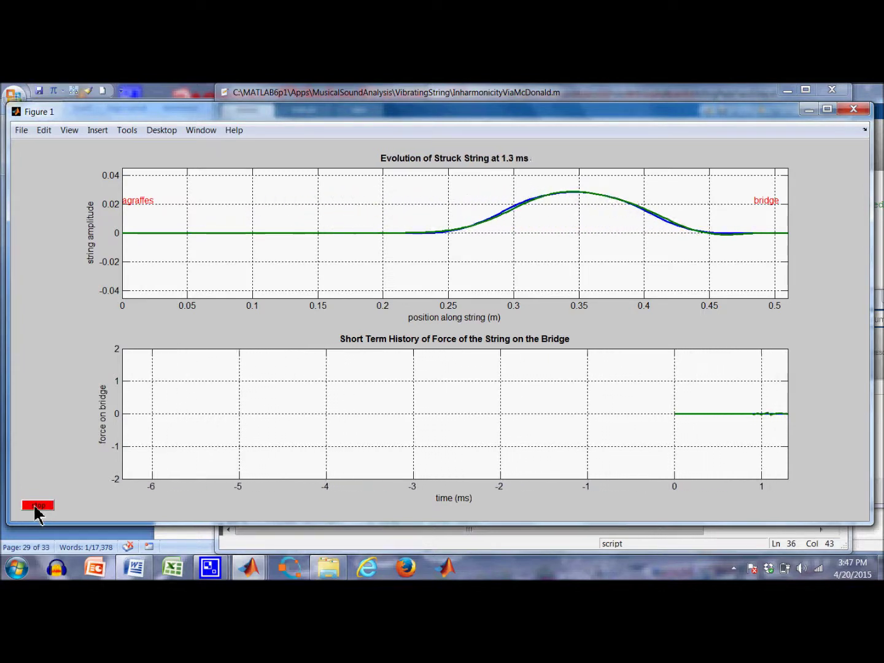
{"action": "left_click", "coordinate": [37, 507]}
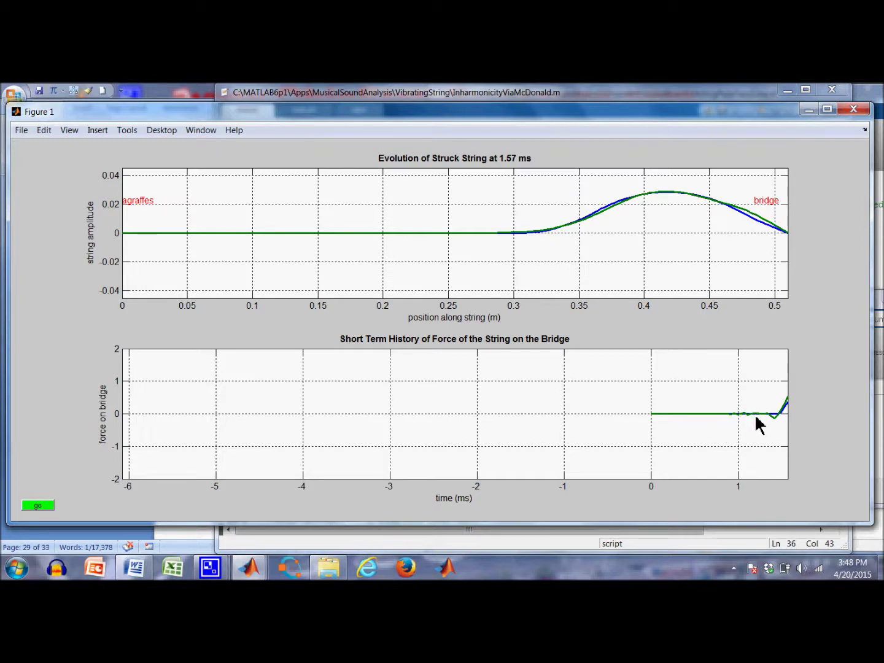
{"action": "left_click", "coordinate": [41, 506]}
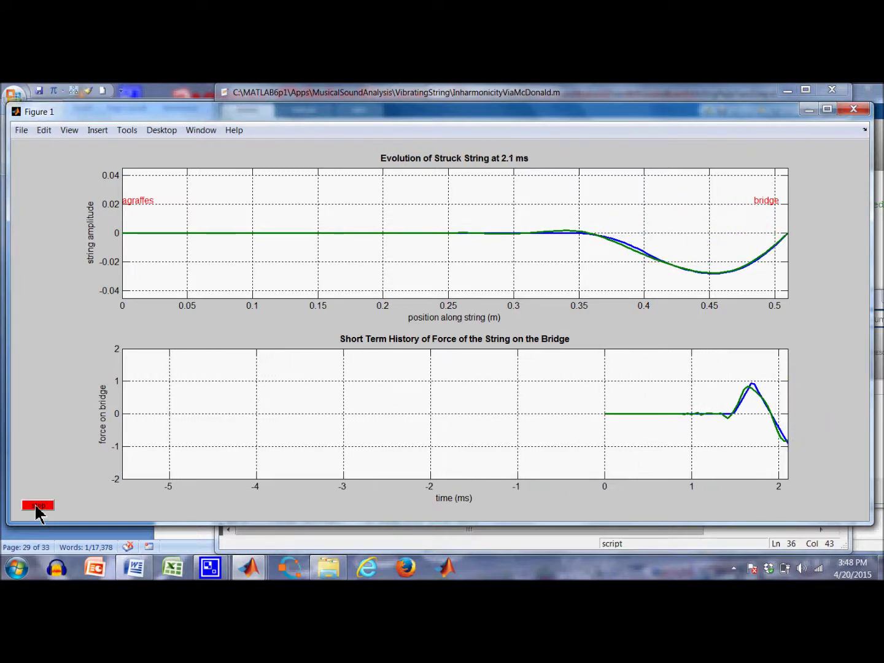
{"action": "left_click", "coordinate": [35, 507]}
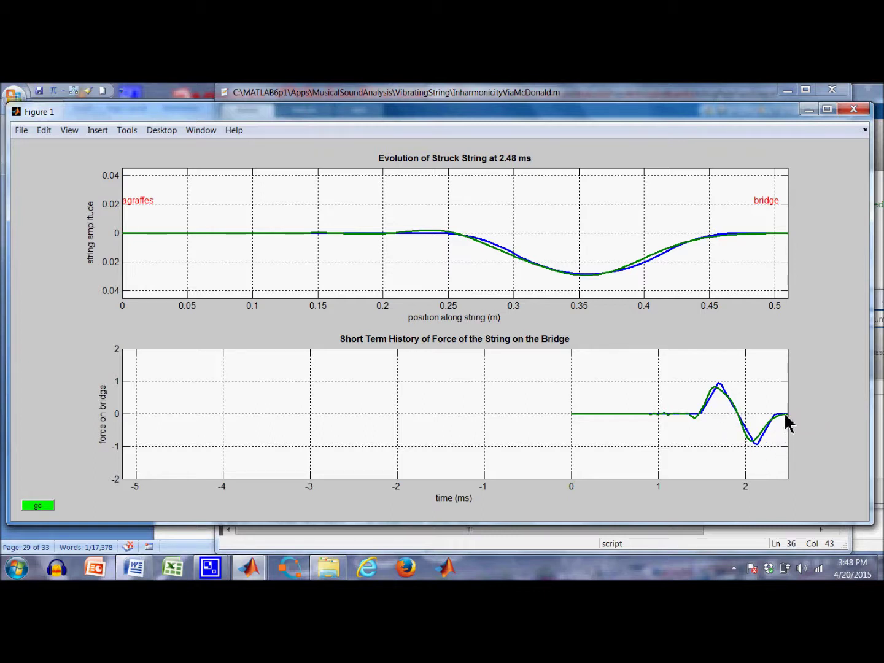
Continue the flexible-versus-stiff animation, pausing at about 4.4, 5.1 and 6.8 ms to compare the second pulse's bridge force, and let it run on
{"action": "left_click", "coordinate": [38, 506]}
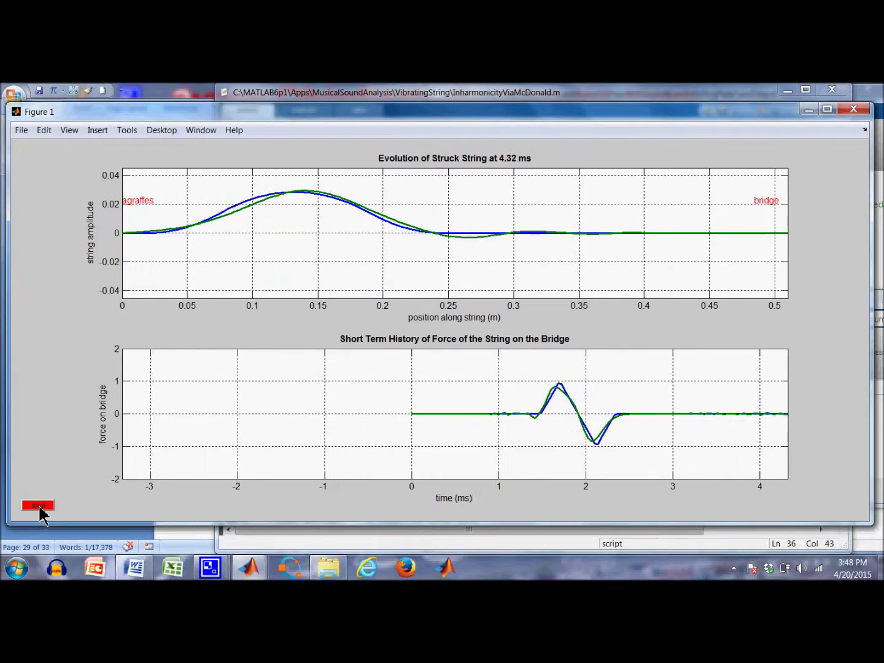
{"action": "left_click", "coordinate": [37, 505]}
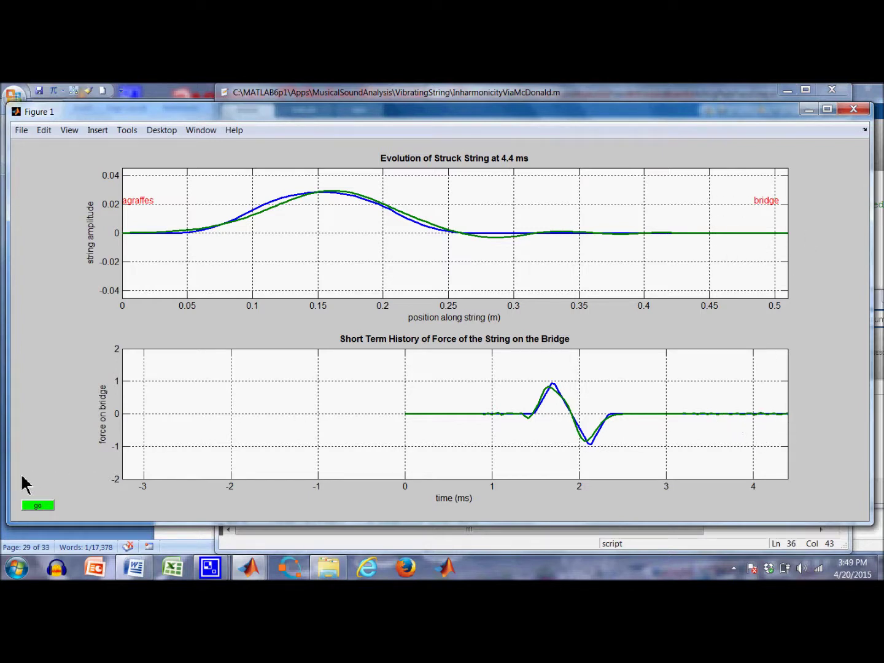
{"action": "left_click", "coordinate": [37, 506]}
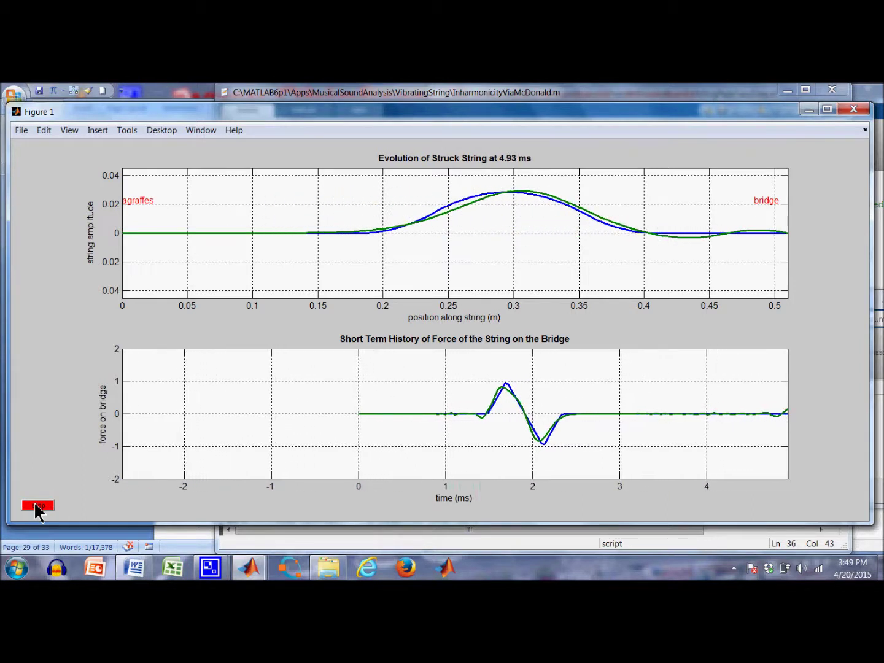
{"action": "left_click", "coordinate": [37, 505]}
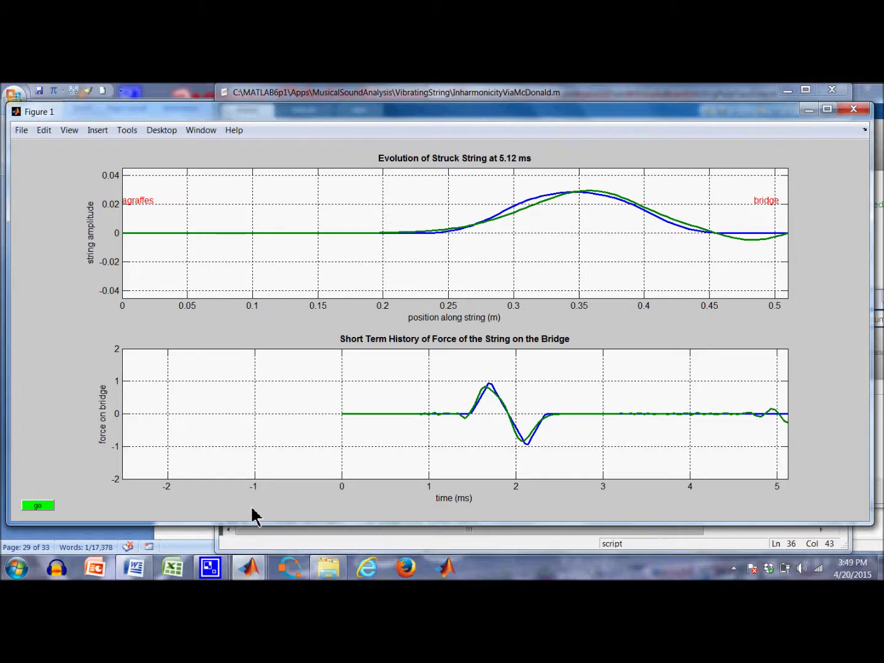
{"action": "left_click", "coordinate": [36, 506]}
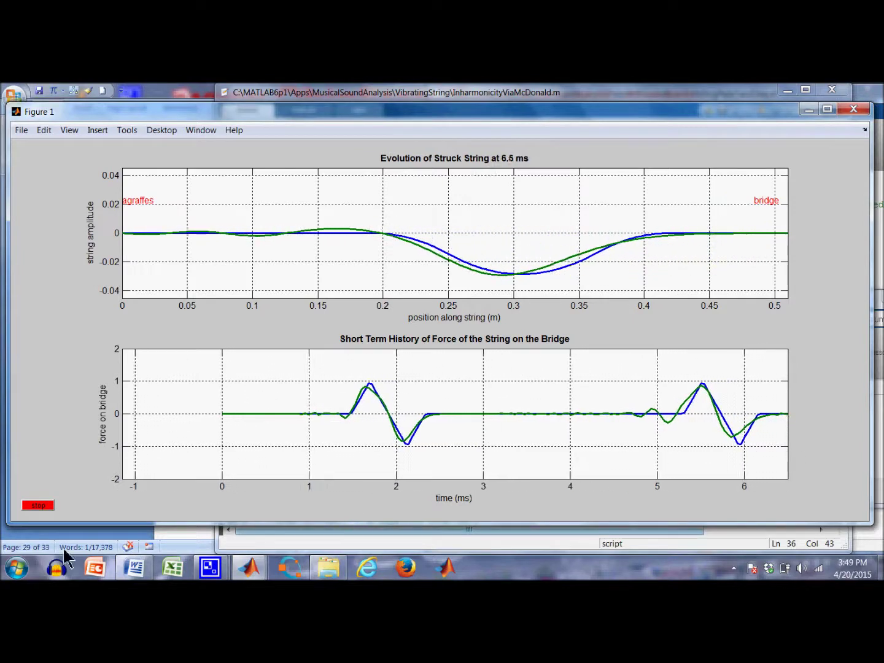
{"action": "left_click", "coordinate": [36, 506]}
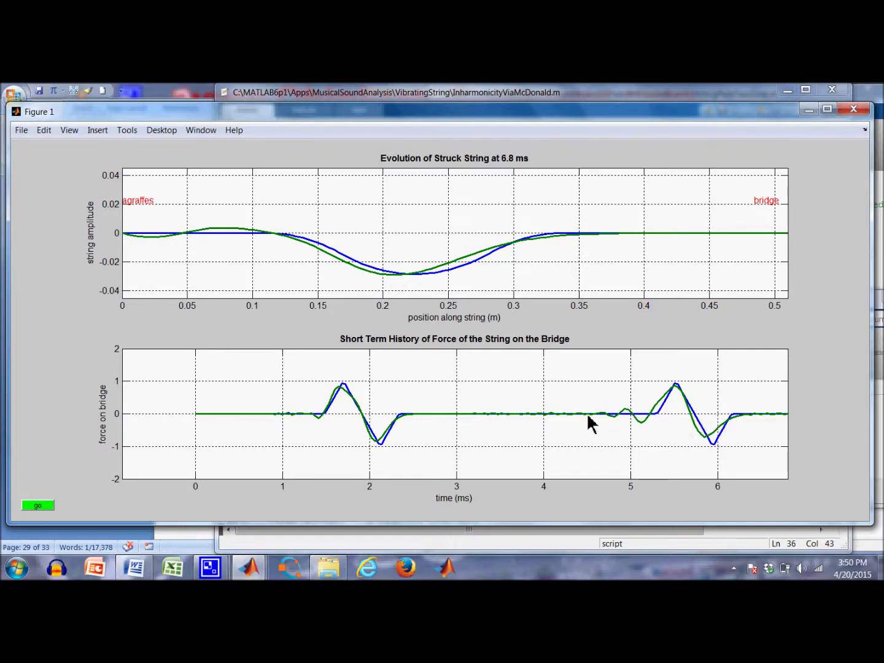
{"action": "left_click", "coordinate": [37, 506]}
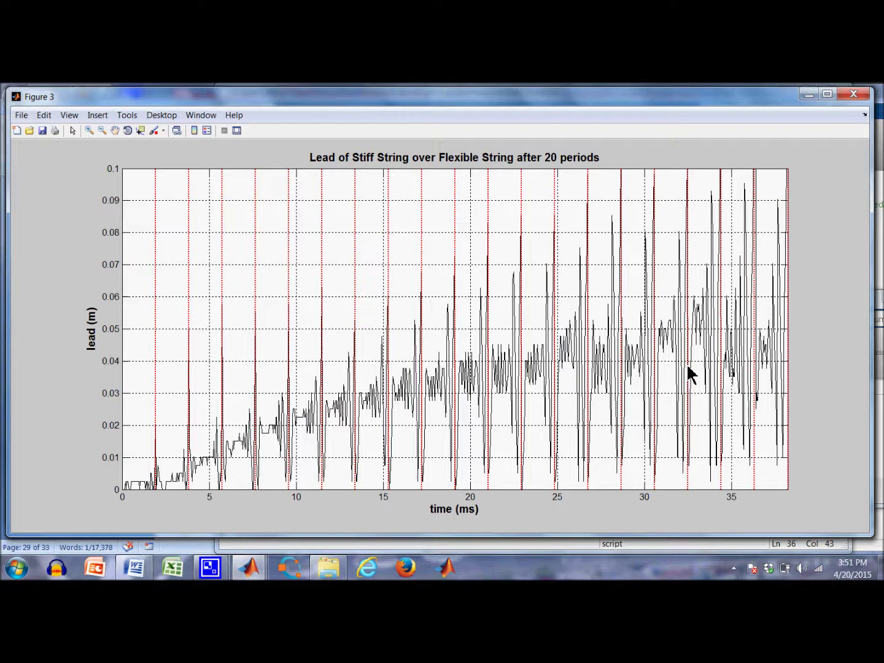
Close the stiff-string lead plot and zoom in on the 1st and 5th harmonics of the bridge-force spectrum, restoring the full view
{"action": "key", "text": "ctrl+w"}
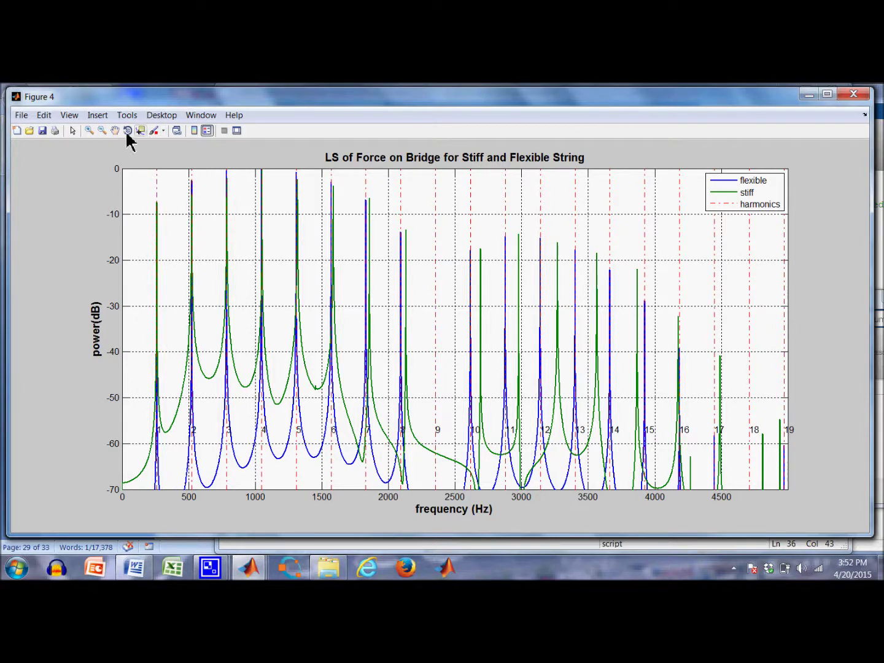
{"action": "left_click", "coordinate": [89, 131]}
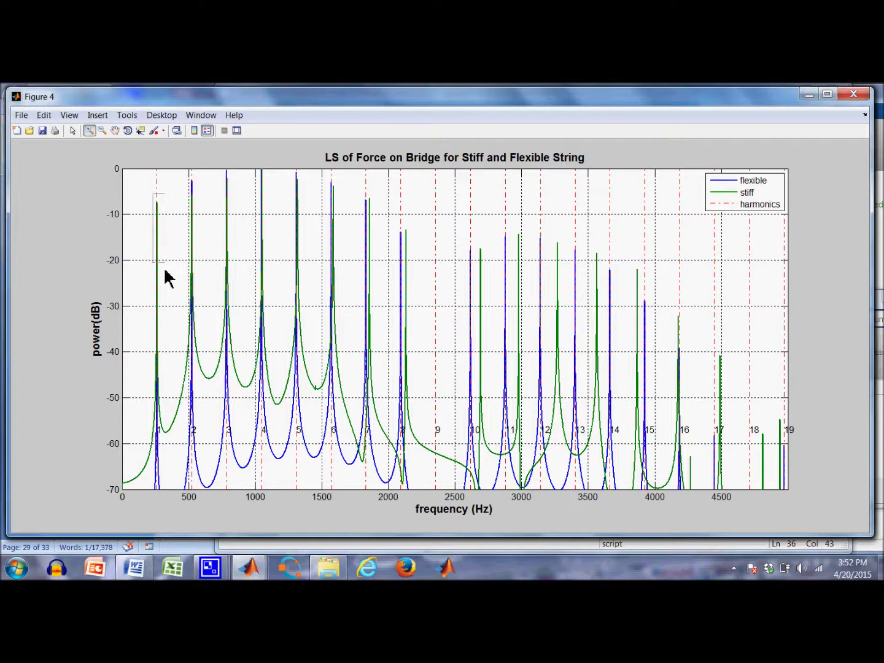
{"action": "left_click_drag", "start_coordinate": [154, 194], "coordinate": [171, 320]}
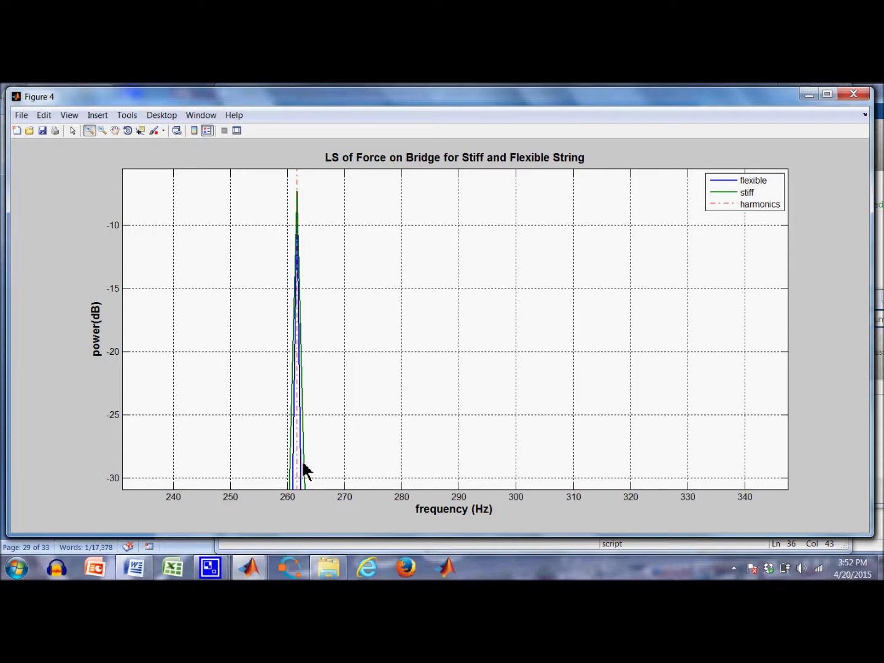
{"action": "double_click", "coordinate": [376, 311]}
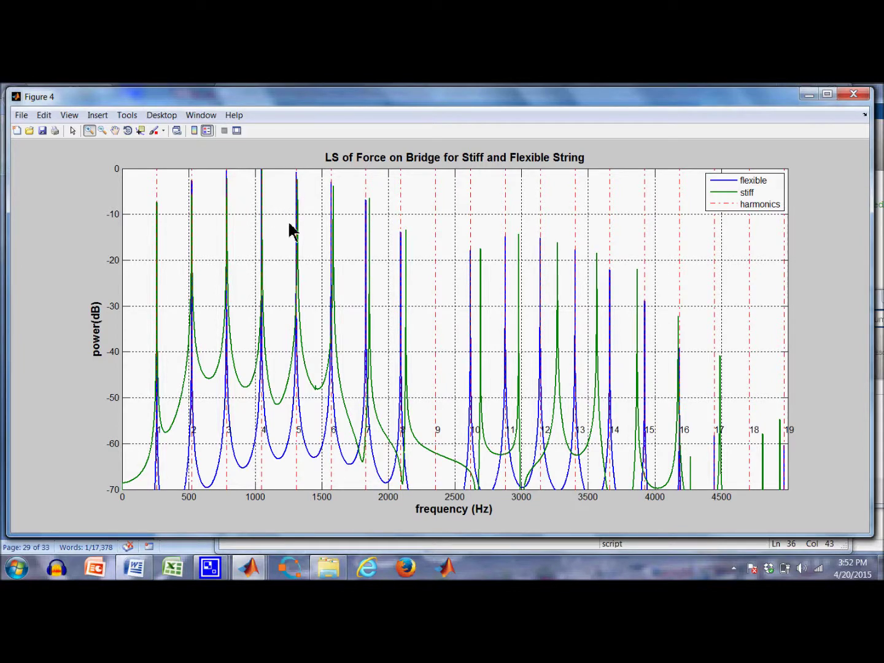
{"action": "left_click_drag", "start_coordinate": [288, 222], "coordinate": [310, 163]}
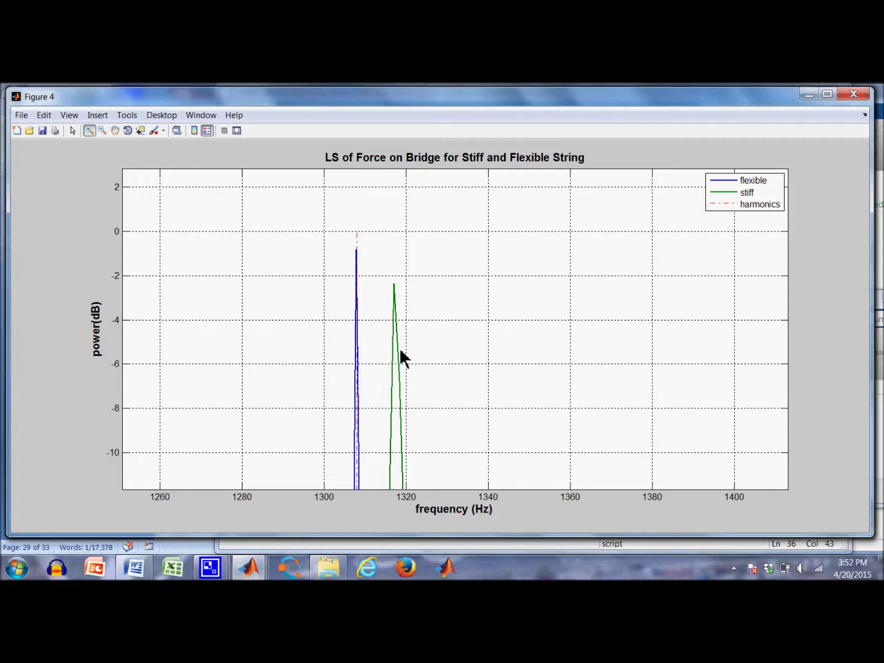
{"action": "double_click", "coordinate": [323, 335]}
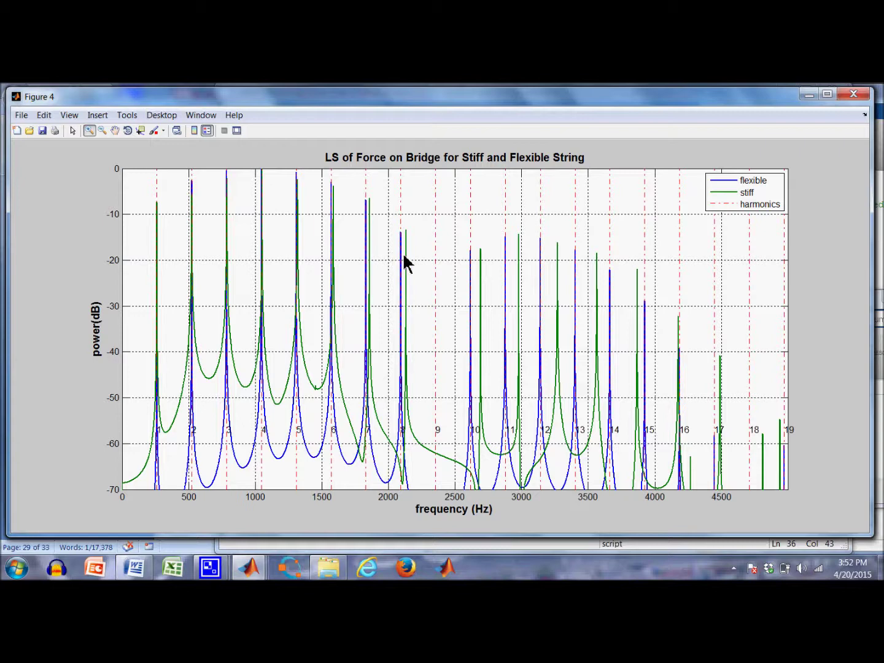